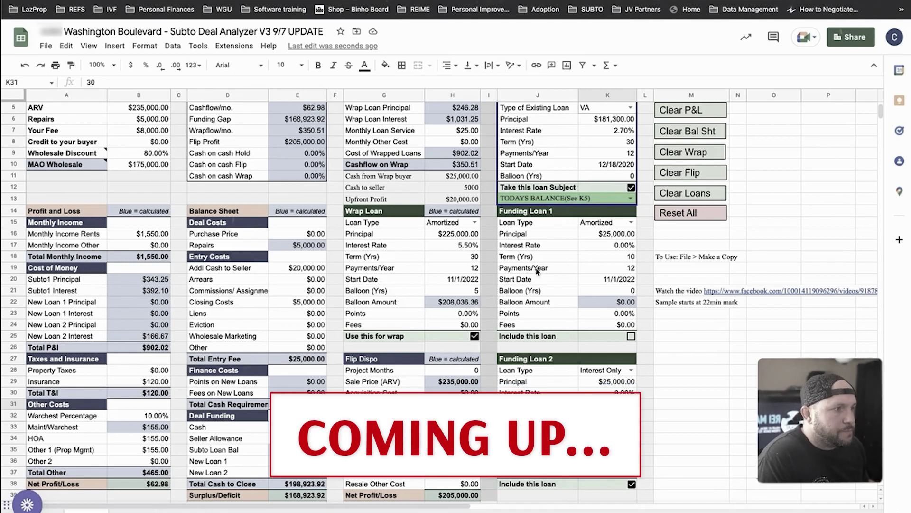
# Step: Try including Funding Loan 1 in the deal calculation, and exclude it again
pyautogui.click(631, 336)
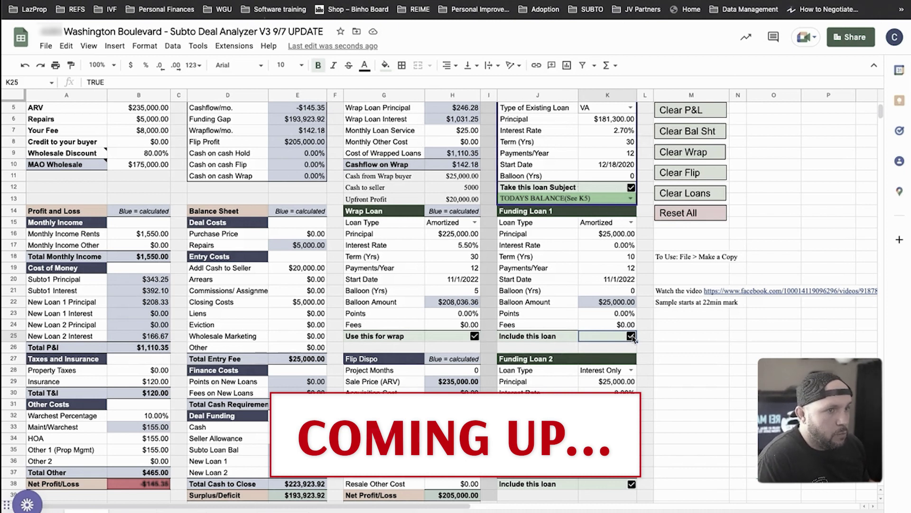
pyautogui.click(631, 336)
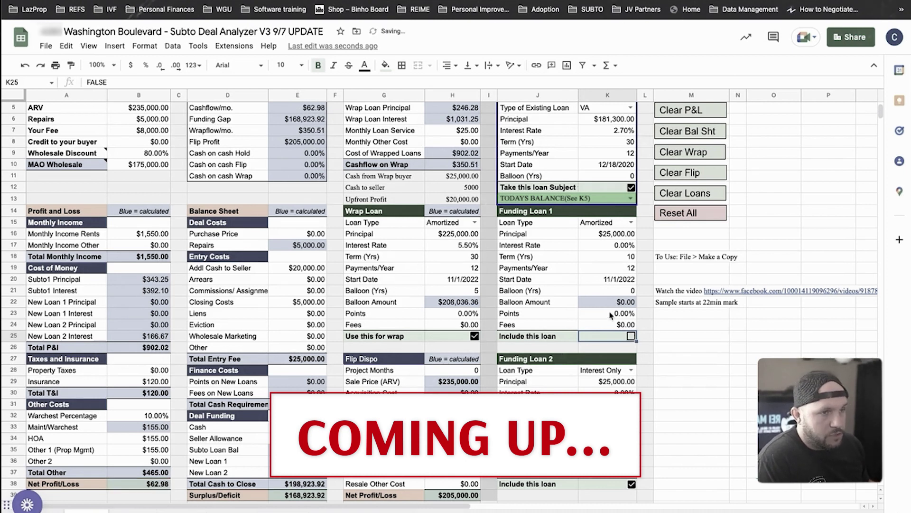
pyautogui.press('space')
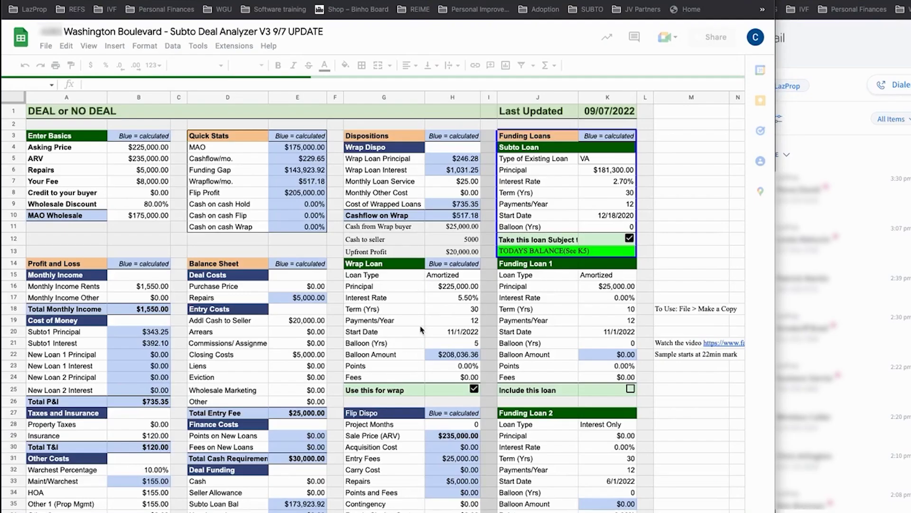
# Step: Look over the Subto Deal Analyzer, the property's lead record in Forefront CRM and the Deal Analyzer Packet
pyautogui.scroll(-6, 233, 318)
pyautogui.scroll(3, 232, 317)
pyautogui.scroll(1, 233, 318)
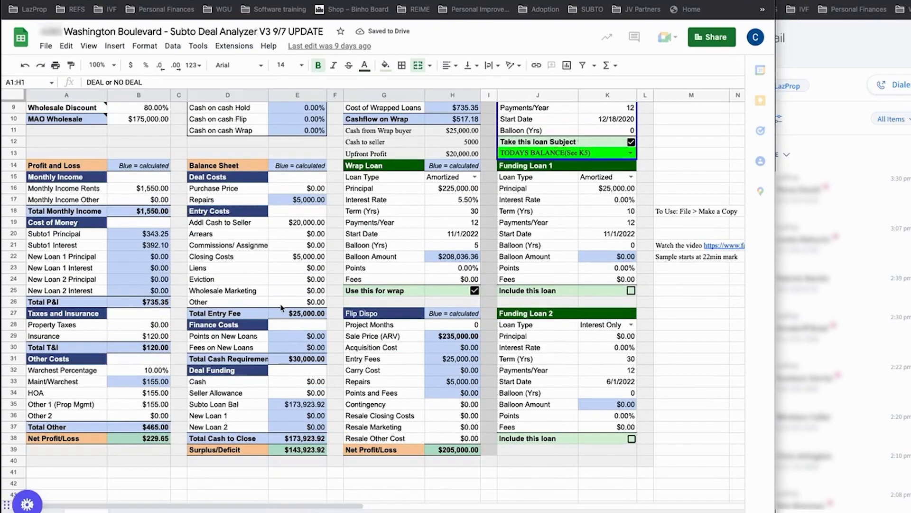
pyautogui.scroll(3, 280, 309)
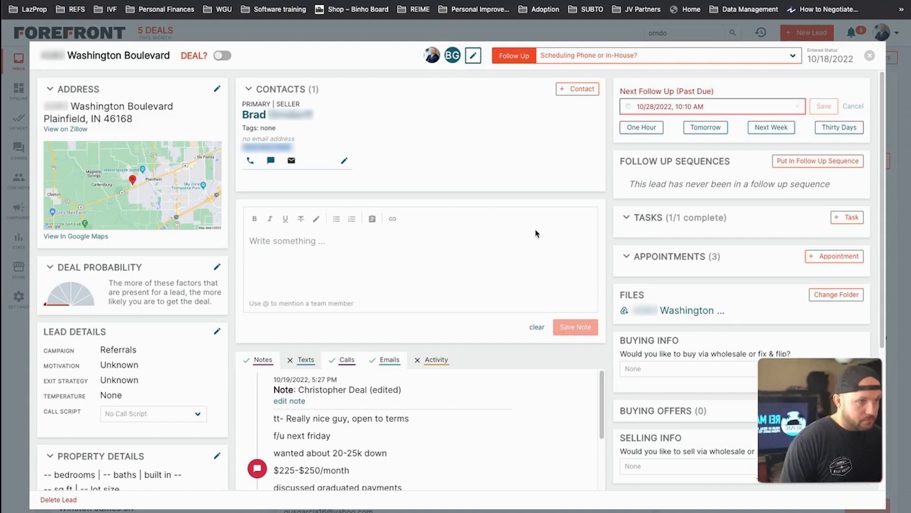
pyautogui.scroll(-3, 479, 235)
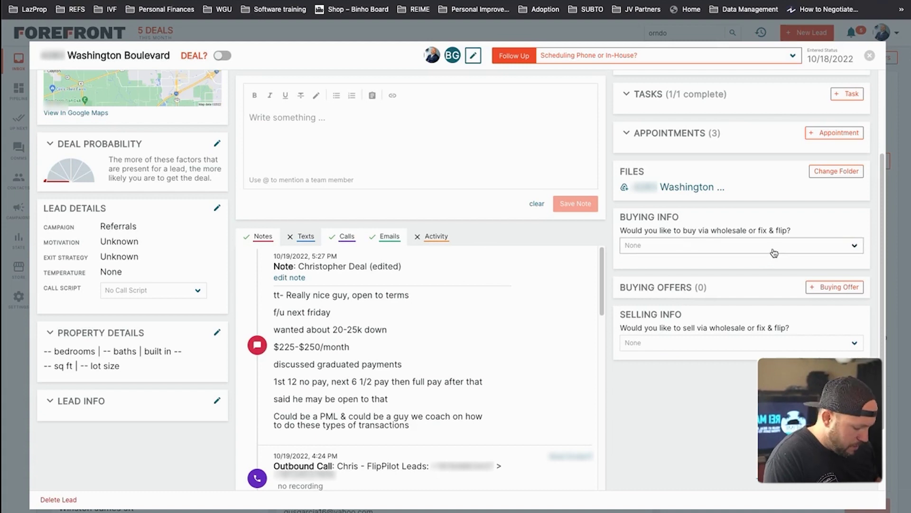
pyautogui.hotkey('ctrl', 'Tab')
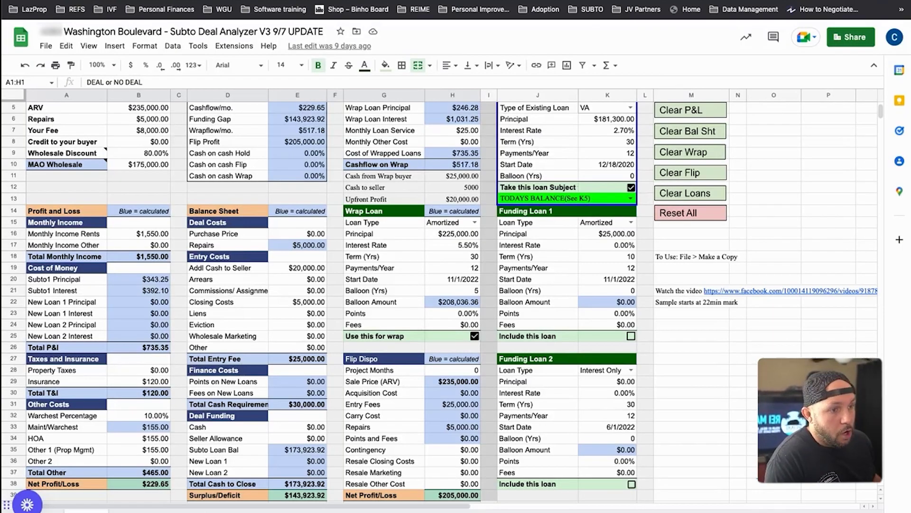
pyautogui.hotkey('ctrl', 'Tab')
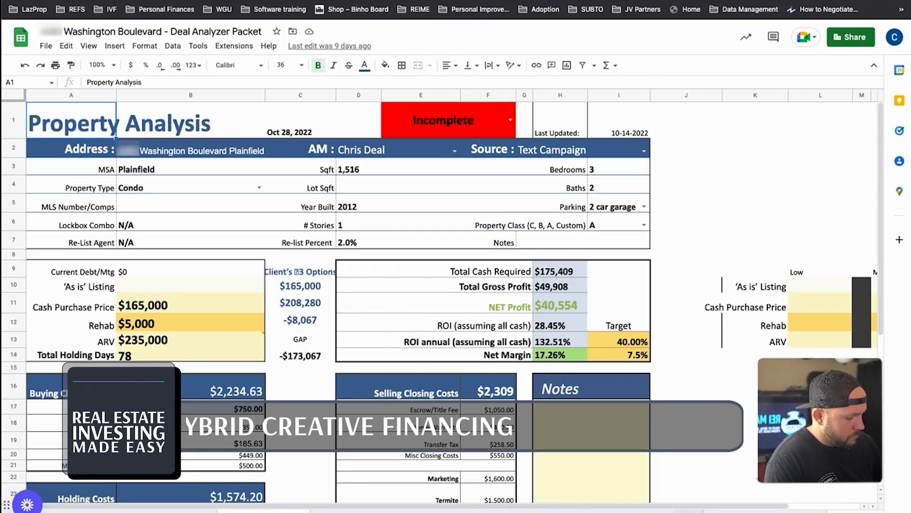
pyautogui.hotkey('ctrl', 'Tab')
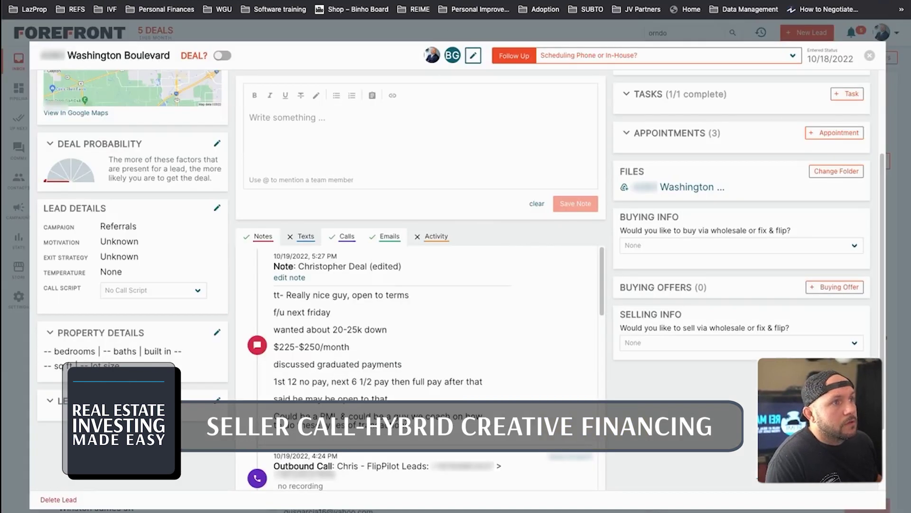
# Step: Hide call entries from the lead's history and read the remaining notes
pyautogui.click(348, 237)
pyautogui.scroll(-3, 417, 260)
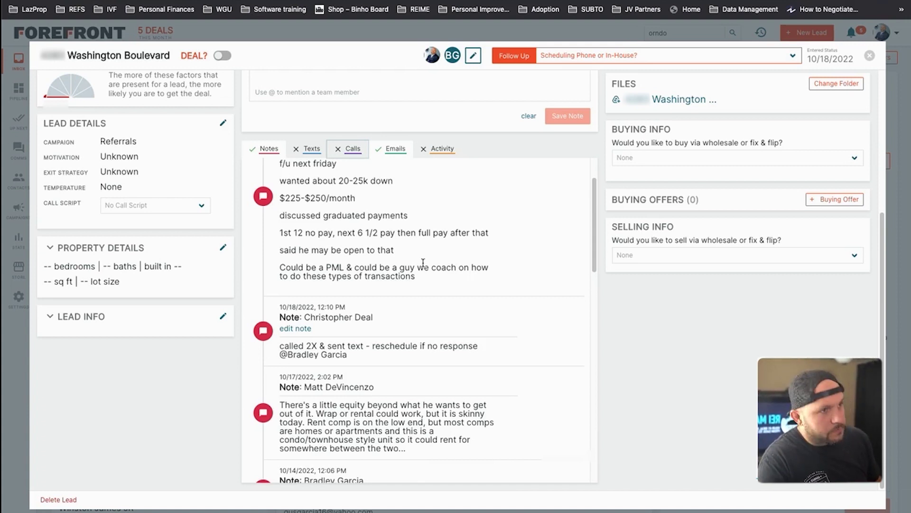
# Step: View the property's Zillow listing and search its address on Google, returning to the CRM lead record
pyautogui.click(77, 53)
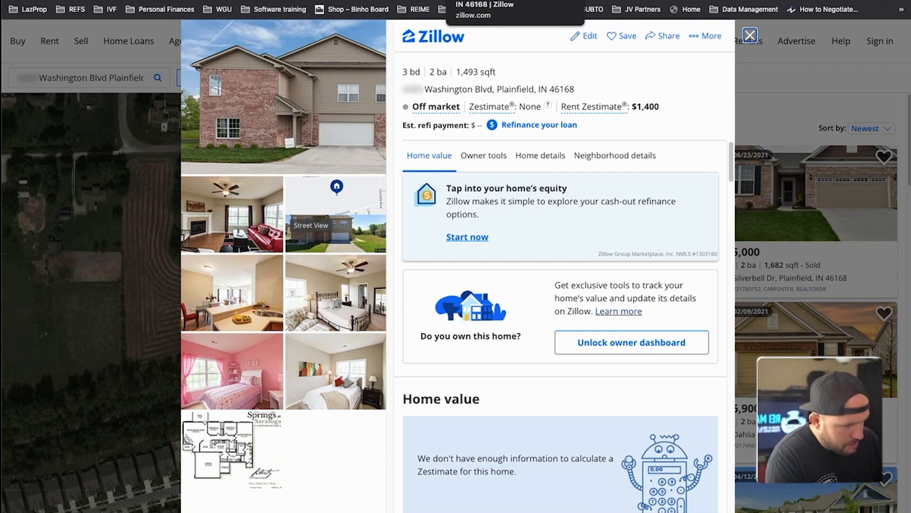
pyautogui.click(444, 1)
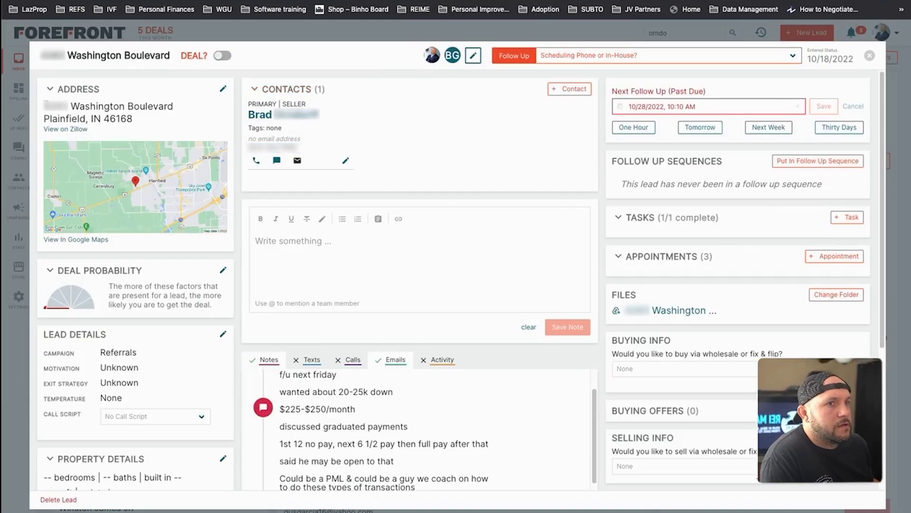
pyautogui.moveTo(44, 105); pyautogui.dragTo(133, 120)
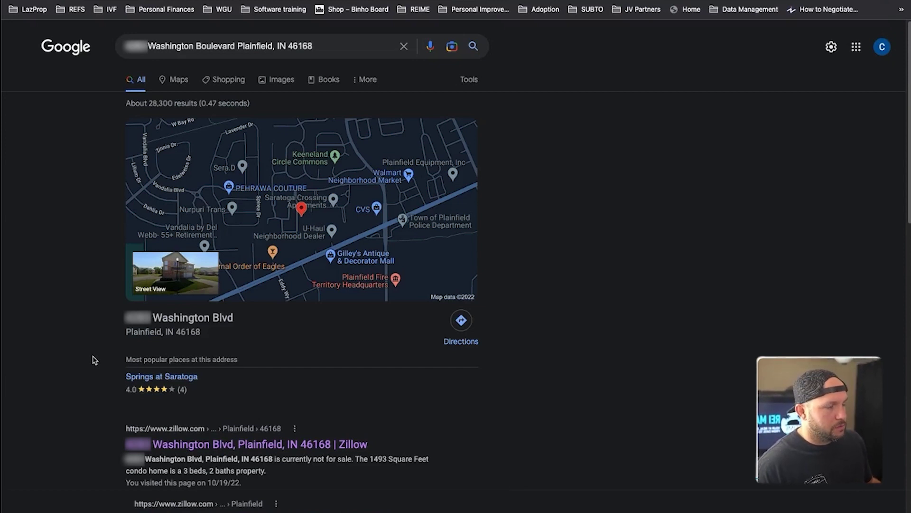
pyautogui.press('super+w')
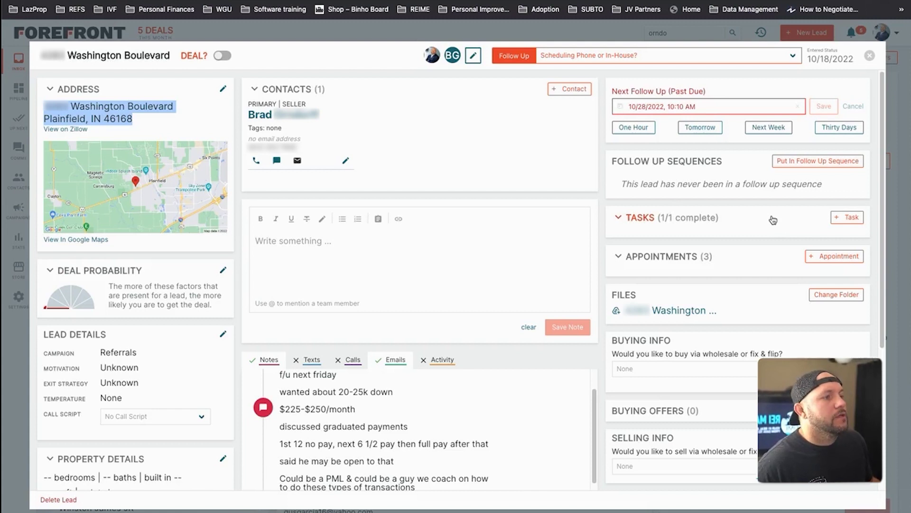
pyautogui.scroll(-3, 773, 220)
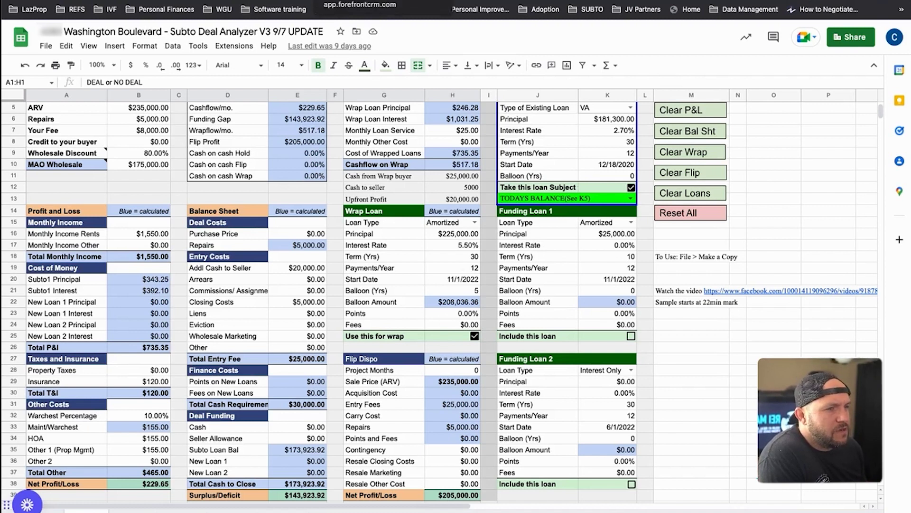
# Step: Examine the subto principal, interest, insurance and HOA amounts in the Subto Deal Analyzer against the monthly PITI in the CRM notes
pyautogui.scroll(1, 595, 161)
pyautogui.click(604, 132)
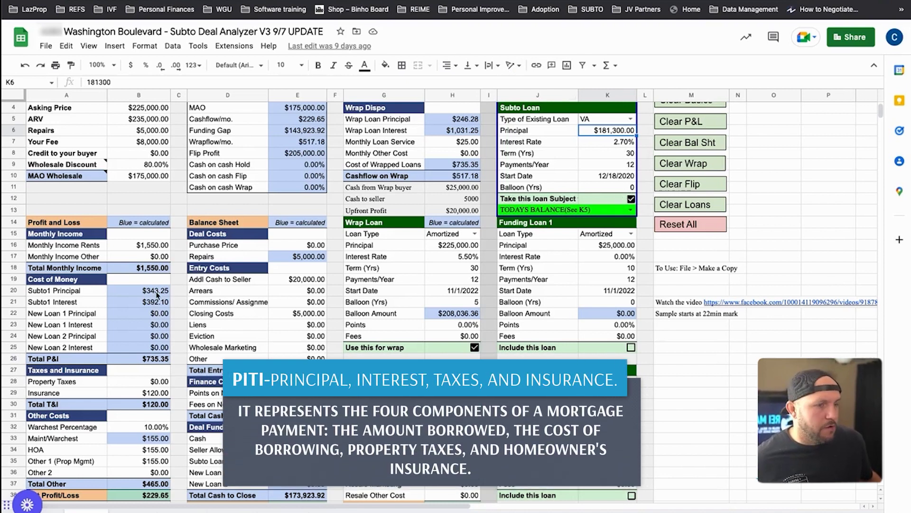
pyautogui.moveTo(156, 291); pyautogui.dragTo(159, 304)
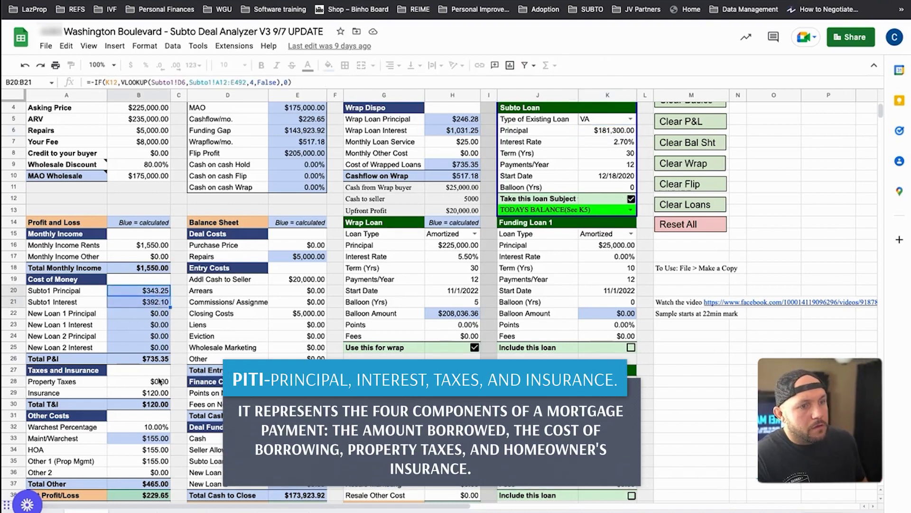
pyautogui.click(145, 407)
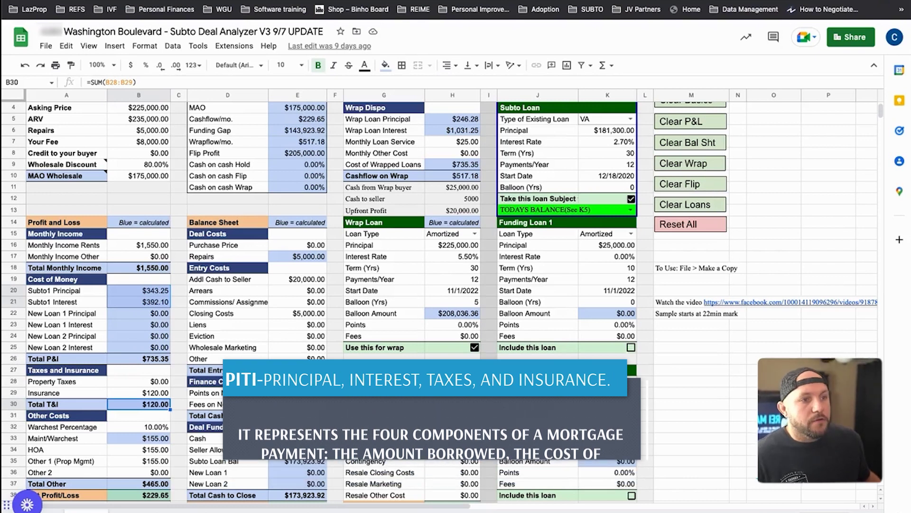
pyautogui.click(159, 449)
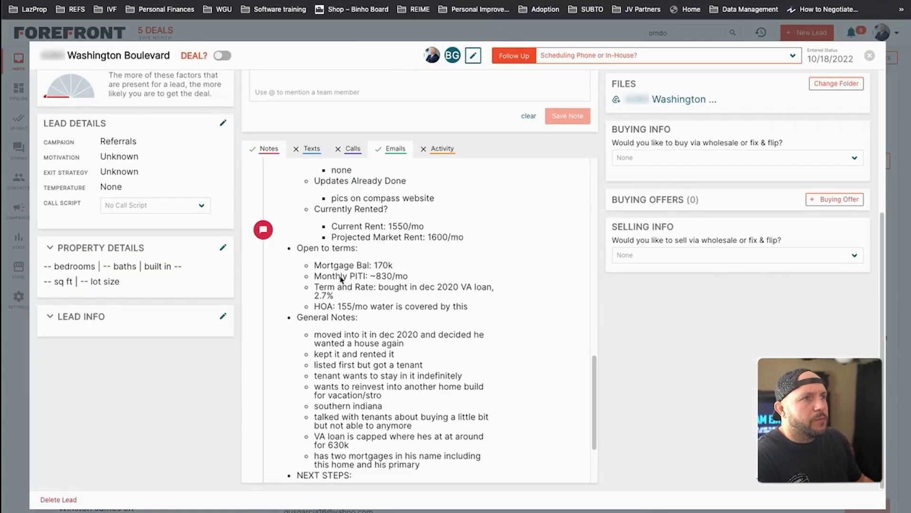
pyautogui.click(361, 1)
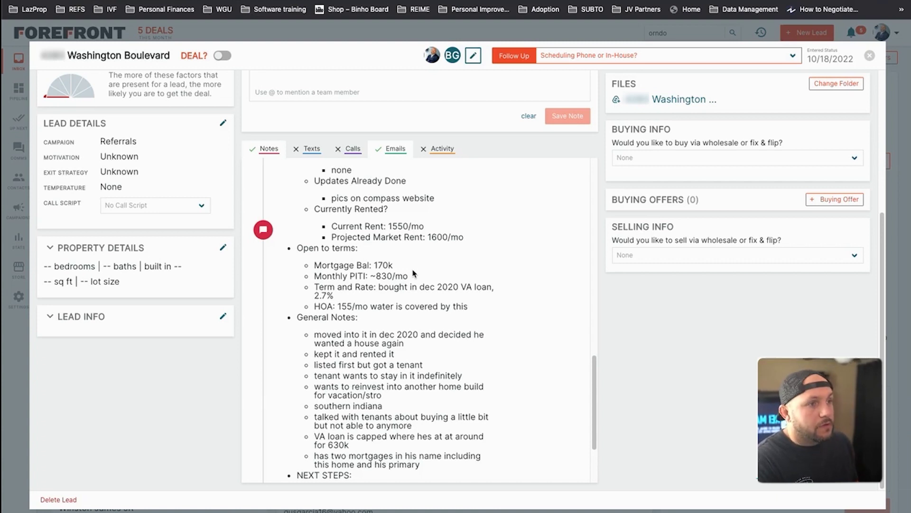
pyautogui.hotkey('ctrl', 'Tab')
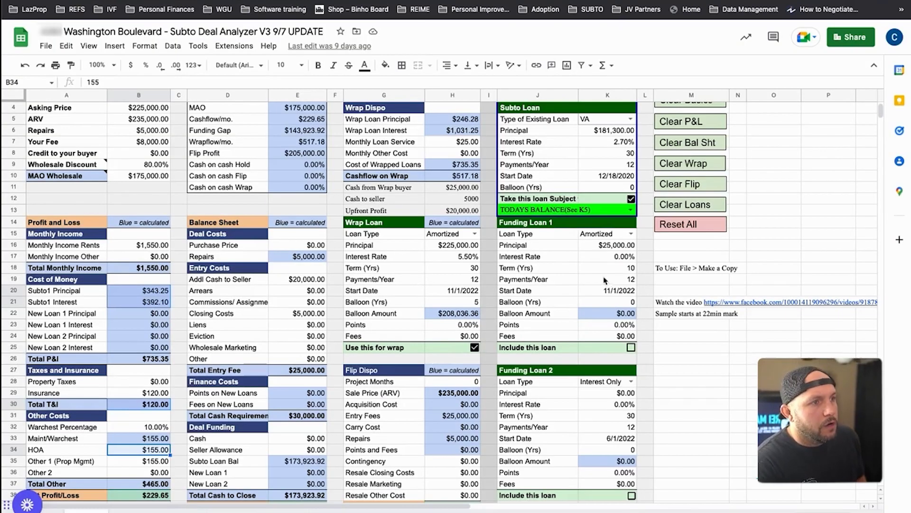
# Step: Include Funding Loan 2 in the deal with a principal of 25,000 and an interest rate of 8%
pyautogui.scroll(-2, 441, 303)
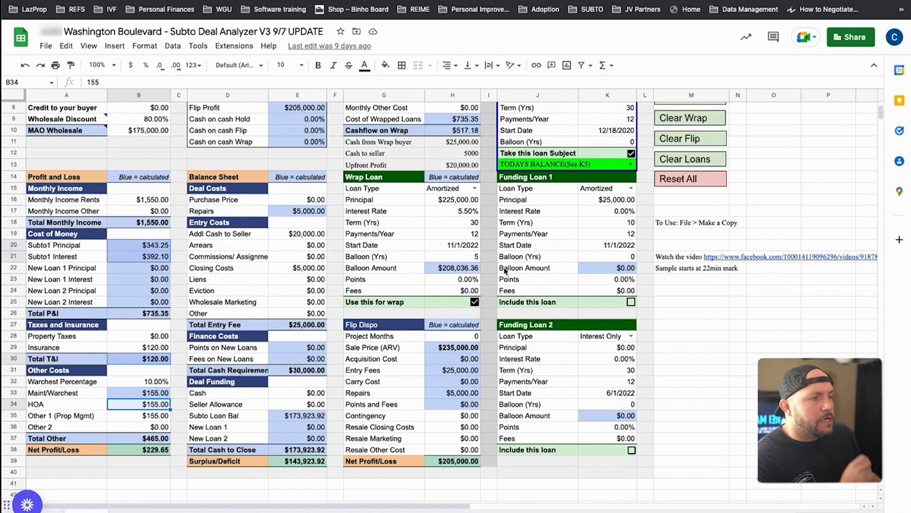
pyautogui.scroll(1, 512, 264)
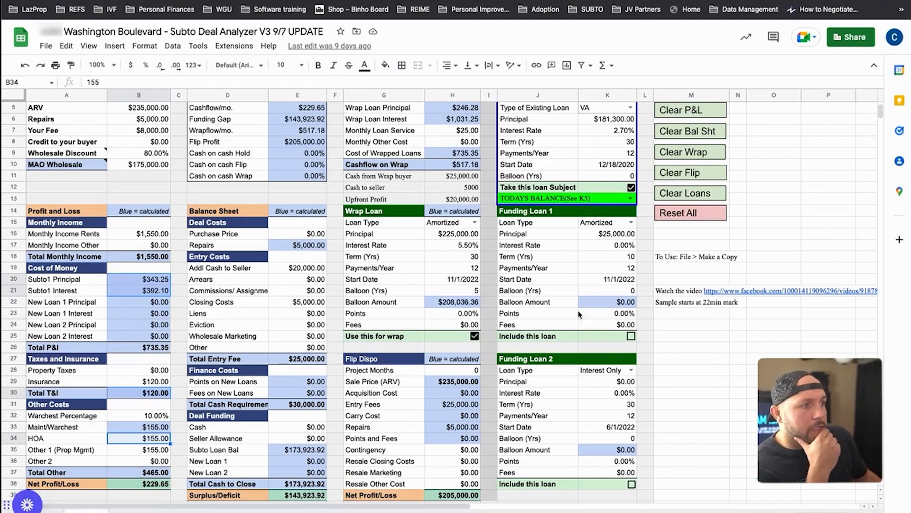
pyautogui.click(631, 484)
pyautogui.click(627, 382)
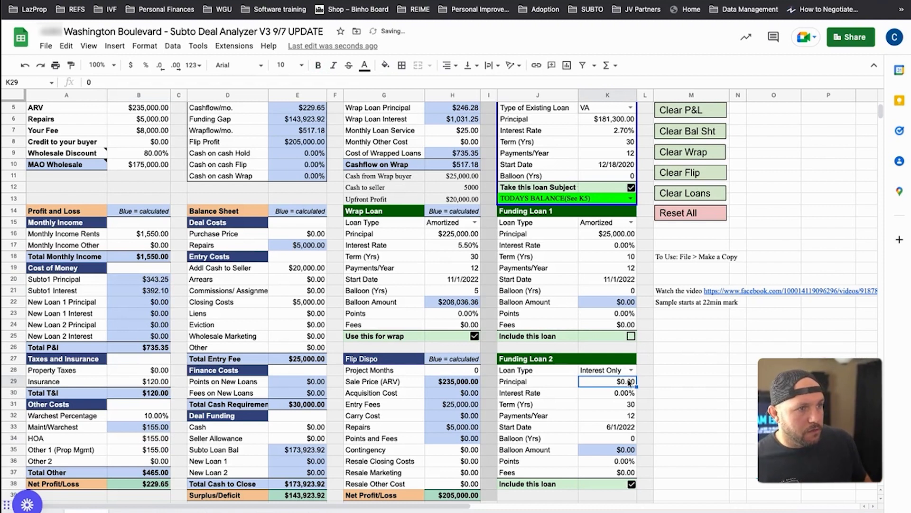
pyautogui.write('25,000')
pyautogui.press('Return')
pyautogui.write('8')
pyautogui.press('Return')
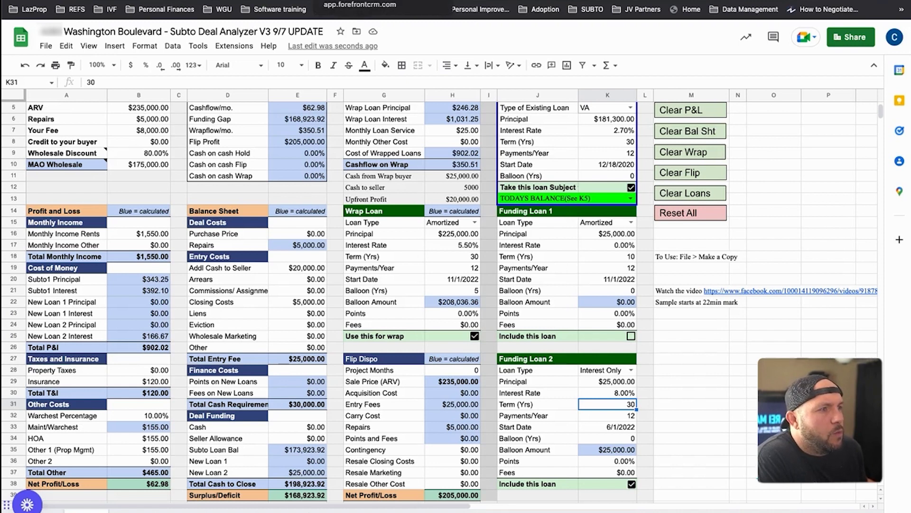
# Step: Switch to the CRM lead and read its notes on down payment, monthly payments, property condition, rent and mortgage terms
pyautogui.hotkey('ctrl', 'Tab')
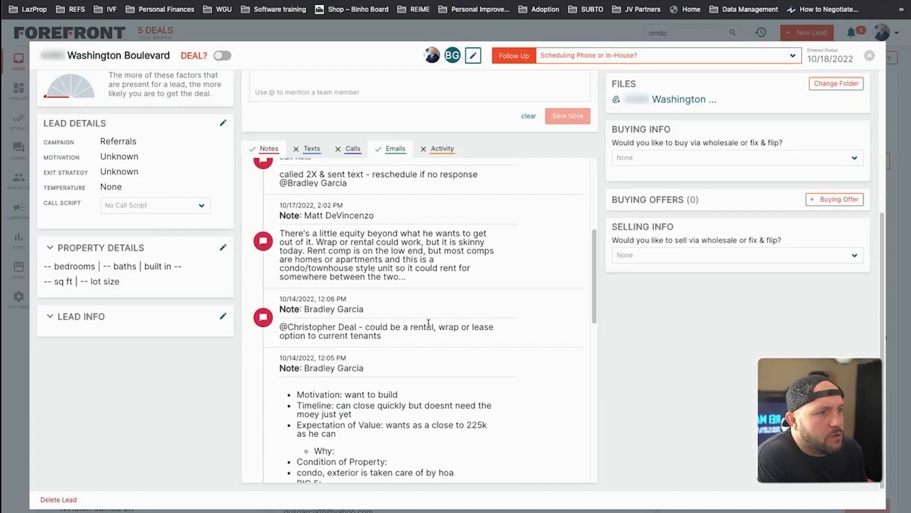
pyautogui.scroll(-2, 427, 321)
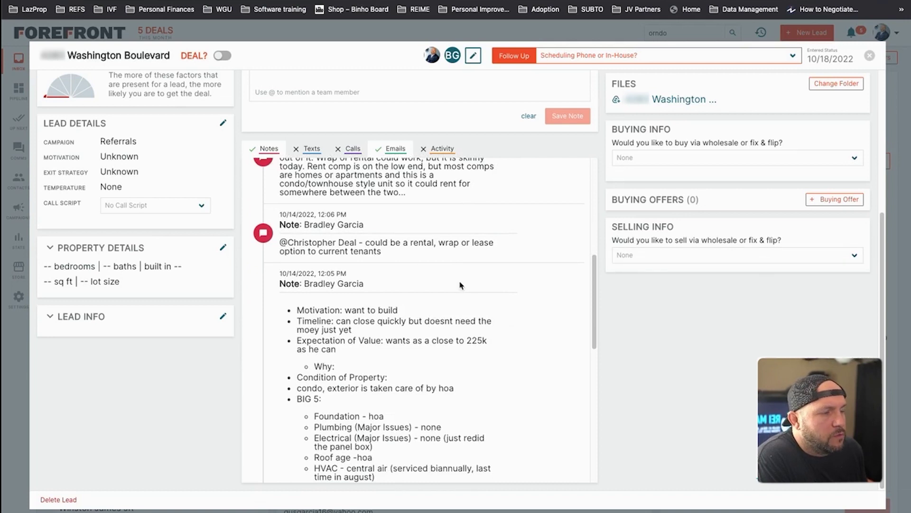
pyautogui.scroll(-4, 354, 409)
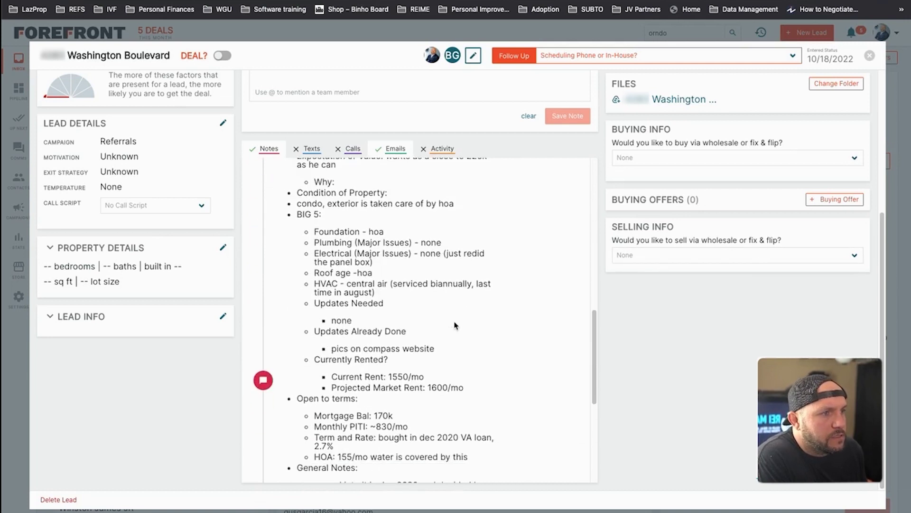
pyautogui.scroll(-10, 427, 323)
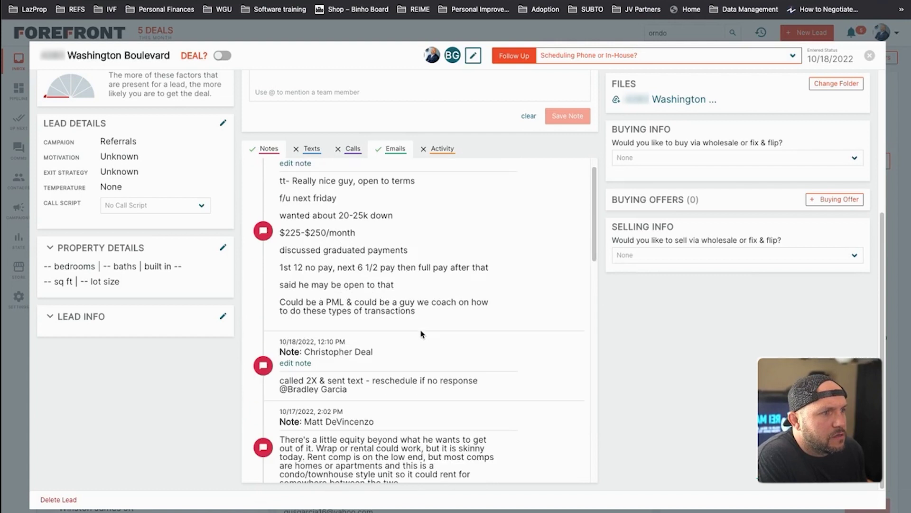
pyautogui.scroll(-5, 349, 309)
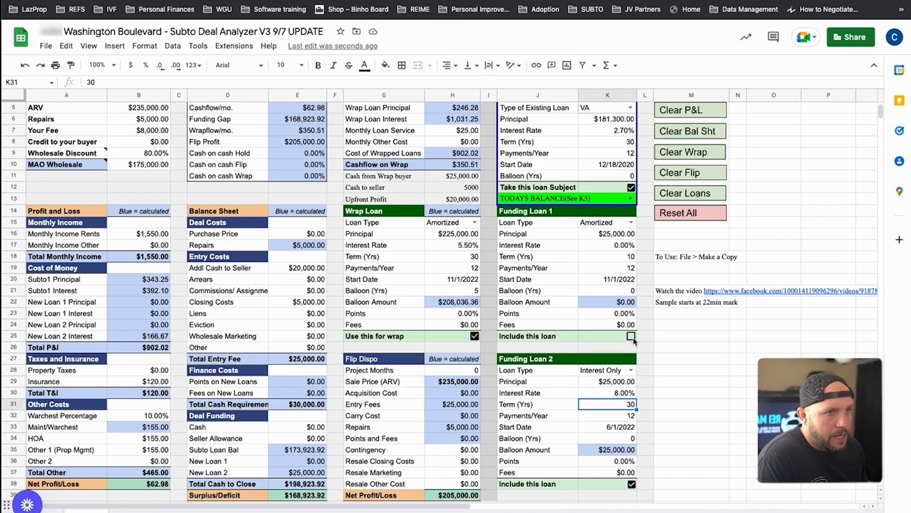
# Step: Compare the deal's cash flow with Funding Loan 1 and Funding Loan 2 switched in and out, ending with only Funding Loan 2 included
pyautogui.click(631, 336)
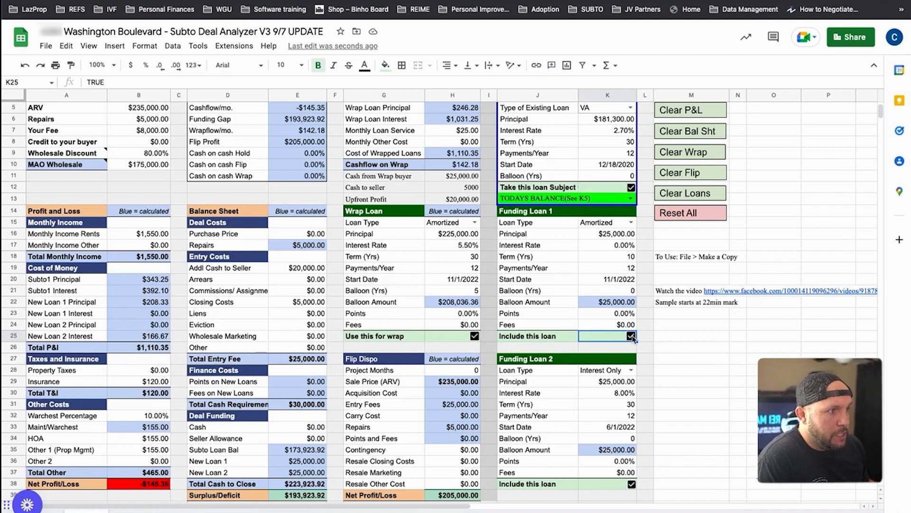
pyautogui.click(632, 337)
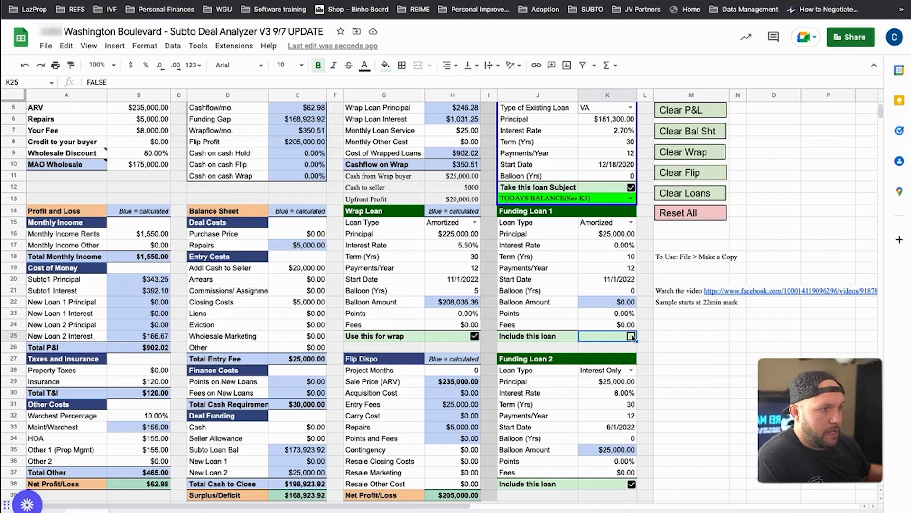
pyautogui.click(630, 335)
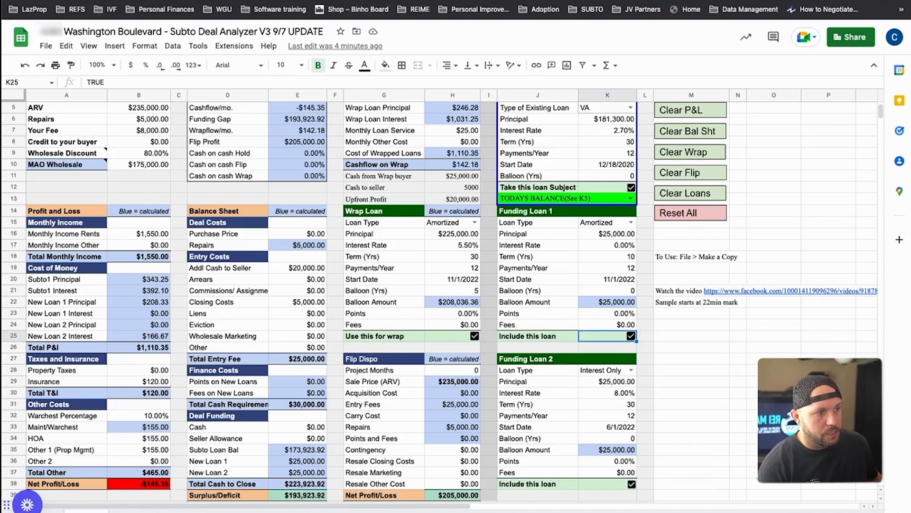
pyautogui.click(632, 484)
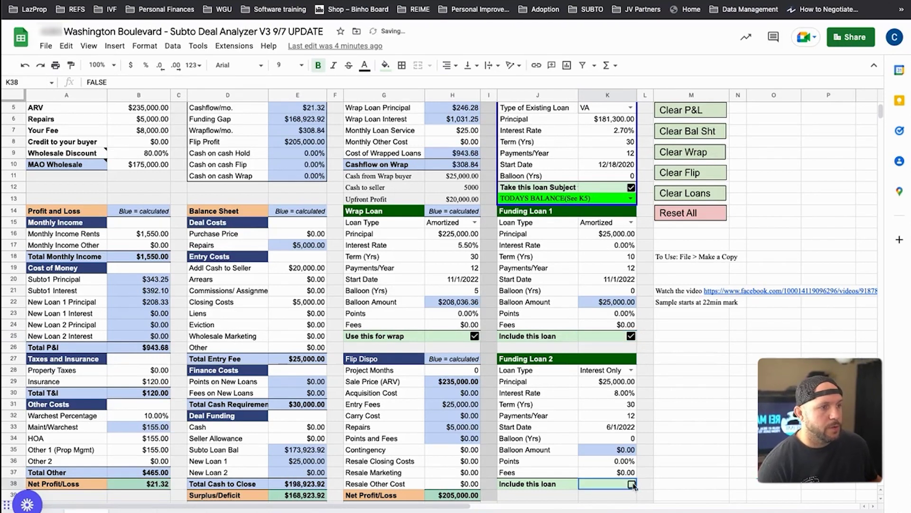
pyautogui.click(632, 484)
pyautogui.click(630, 336)
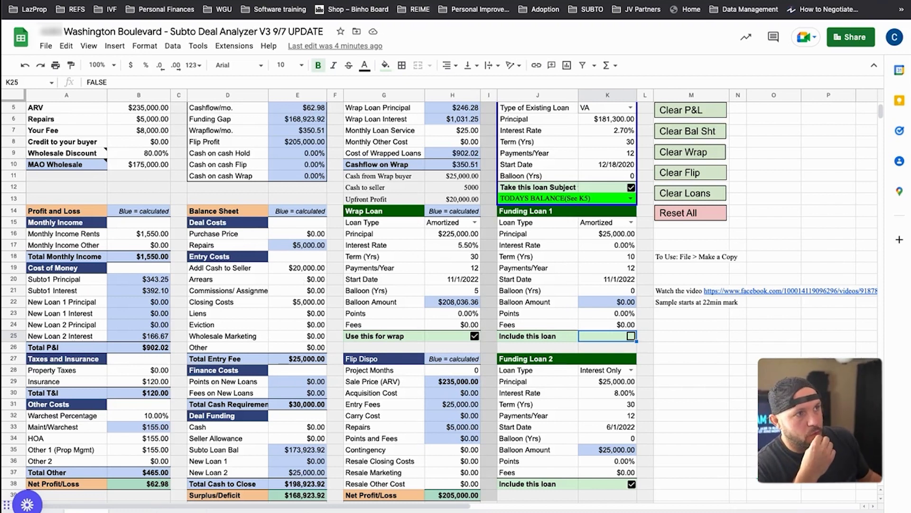
# Step: Check the lead record in the CRM again and return to the Subto Deal Analyzer
pyautogui.hotkey('ctrl', 'w')
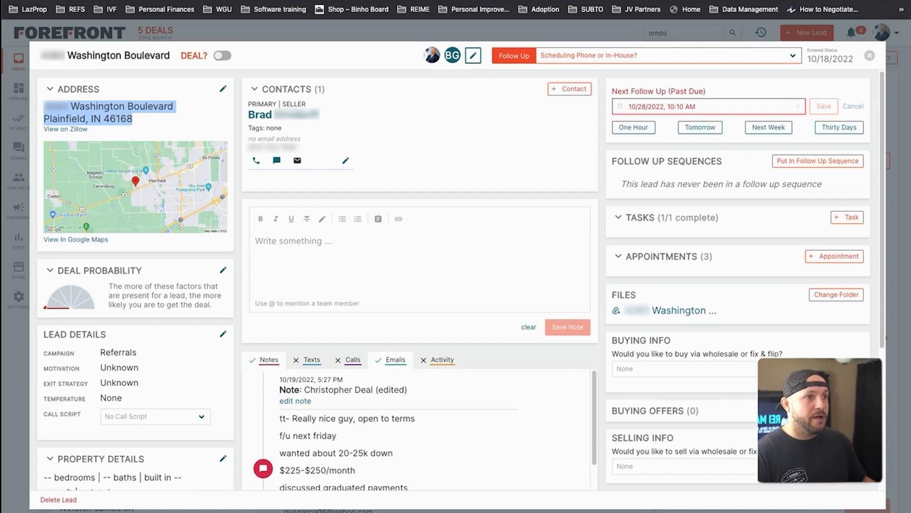
pyautogui.hotkey('ctrl', 'Tab')
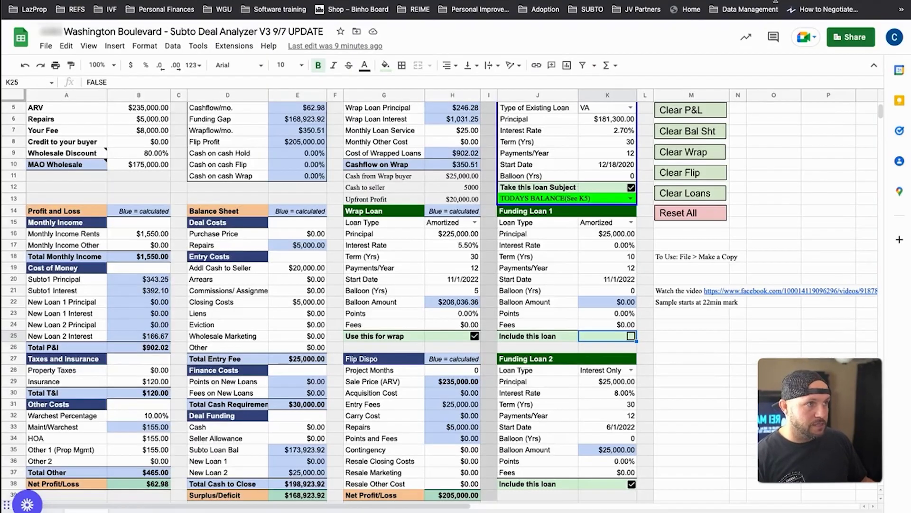